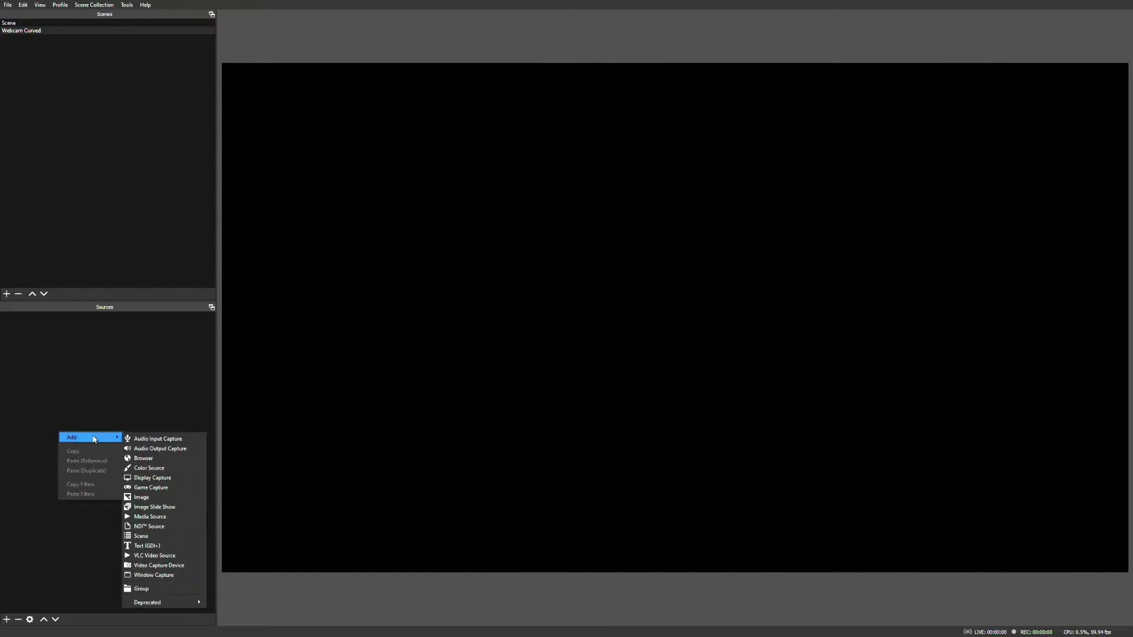
Add the existing Camera video capture source to the Webcam Curved scene, then deselect it
left_click(164, 567)
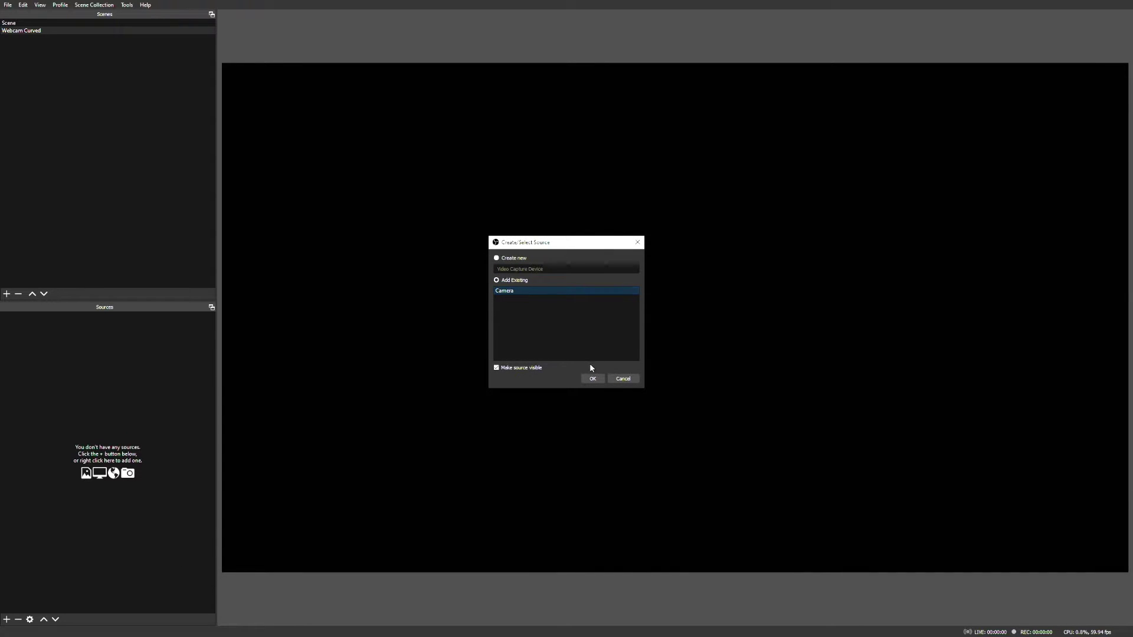
left_click(593, 378)
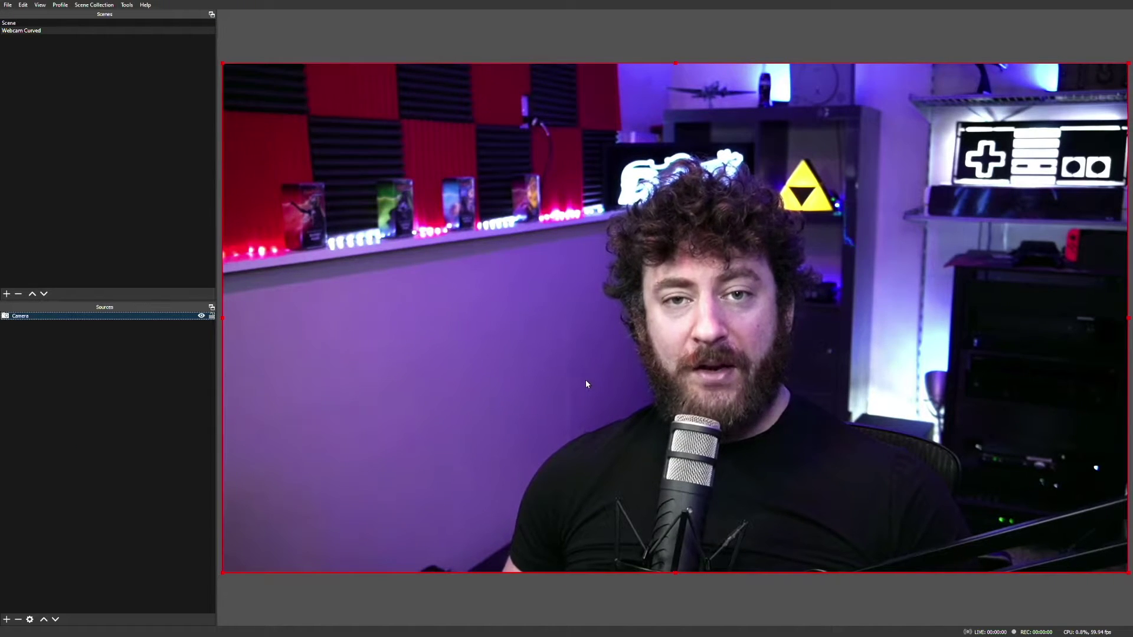
left_click(586, 384, "ctrl")
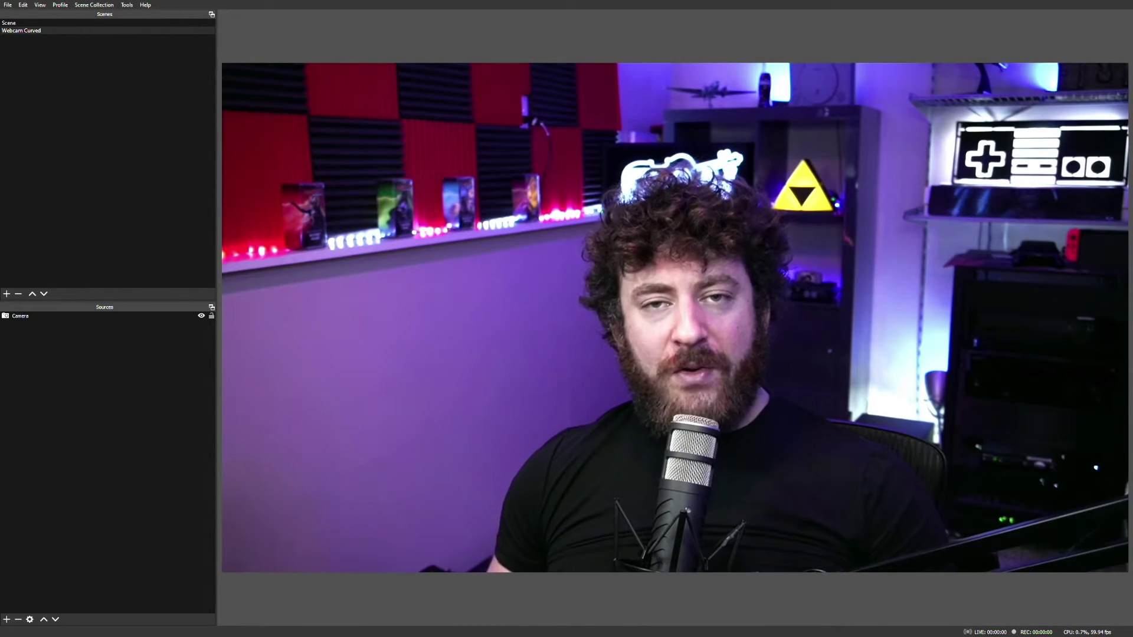
Add a default-named Image Mask/Blend filter to Webcam Curved using mask-horizontal.png as the mask
right_click(36, 33)
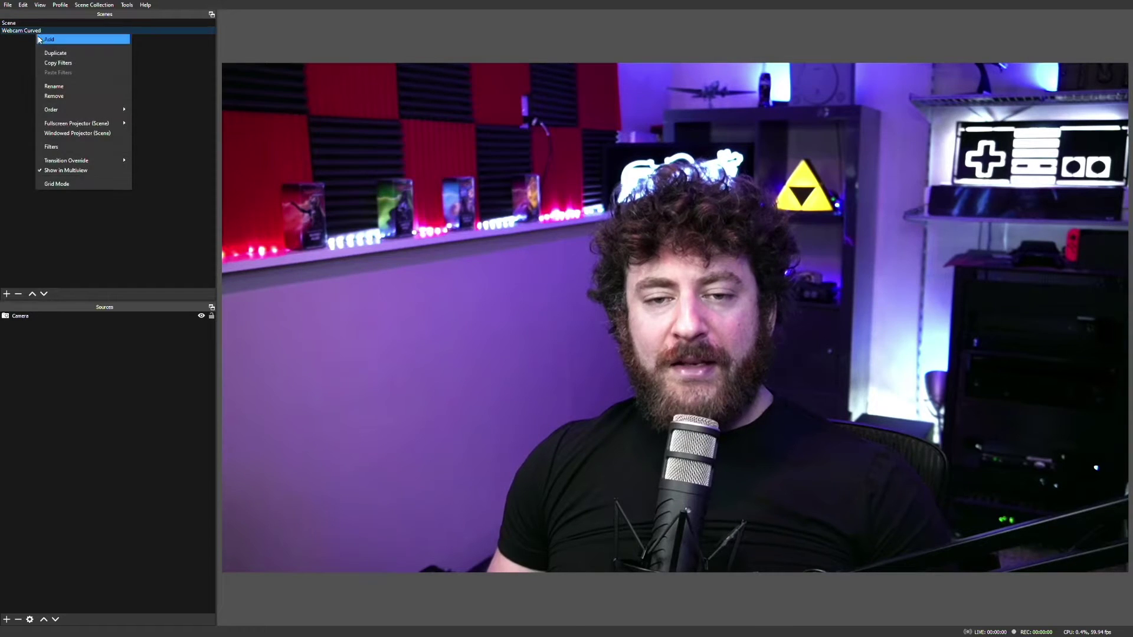
left_click(67, 147)
left_click(386, 470)
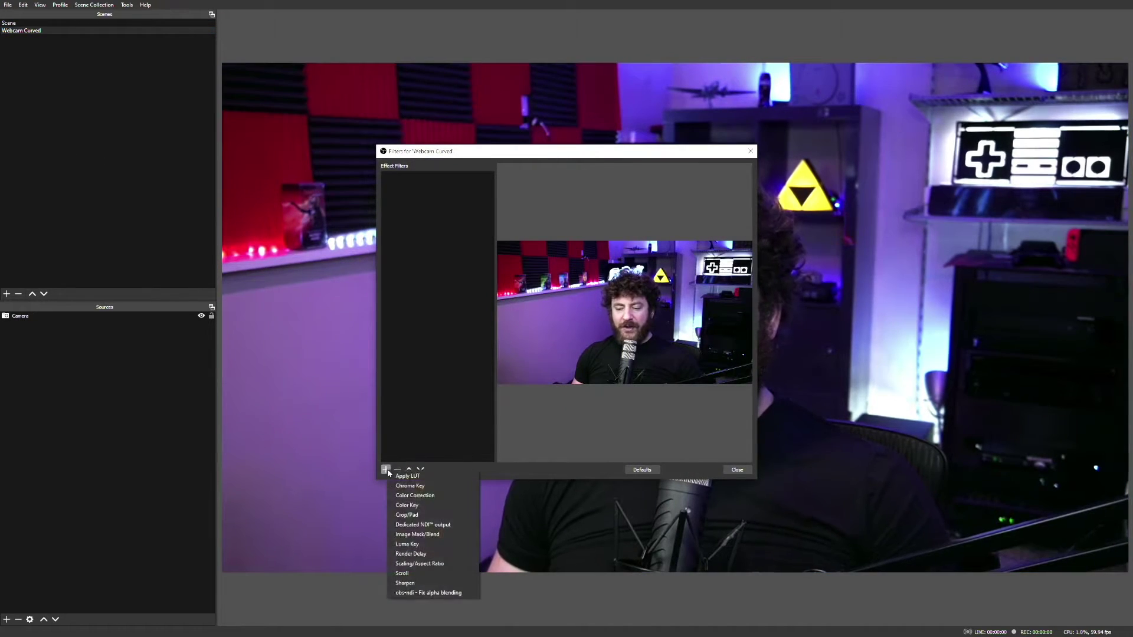
left_click(419, 534)
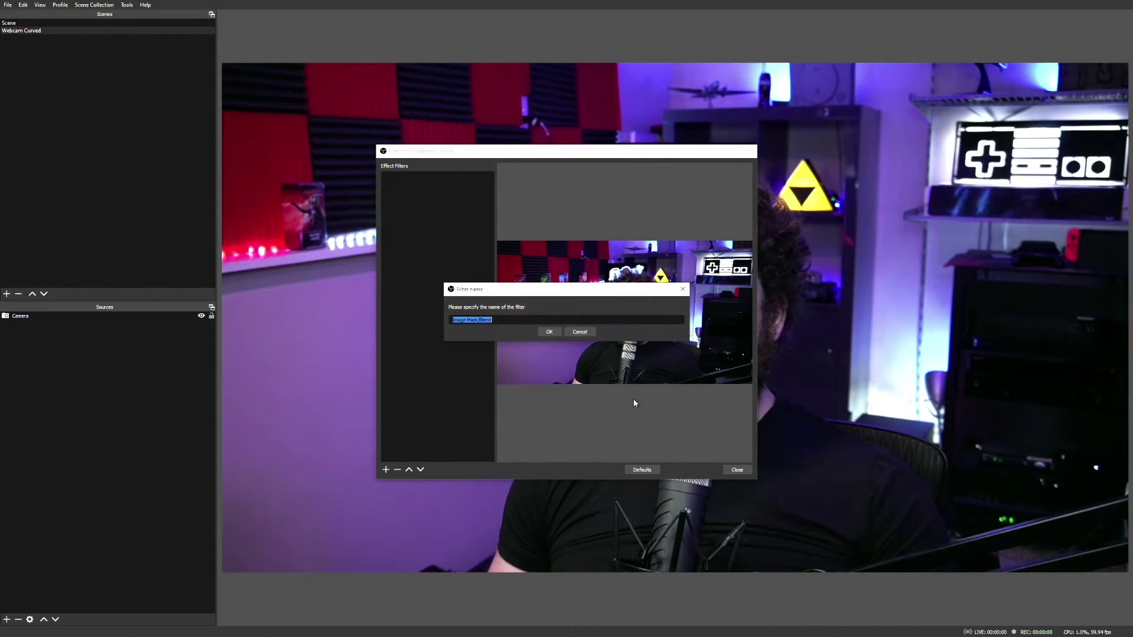
left_click(548, 332)
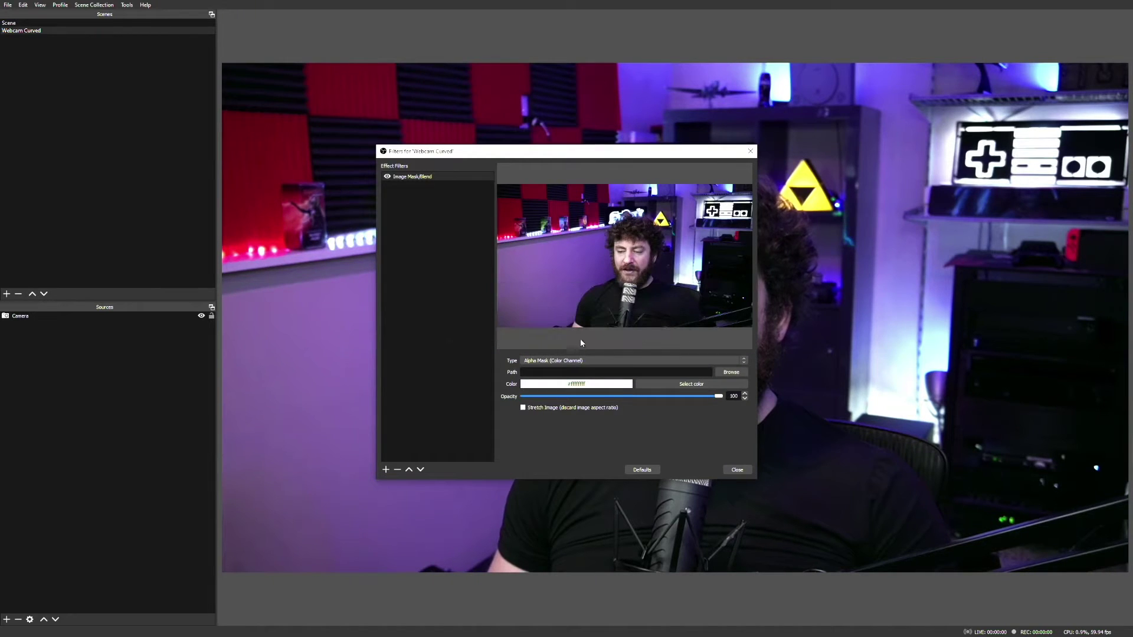
left_click(731, 373)
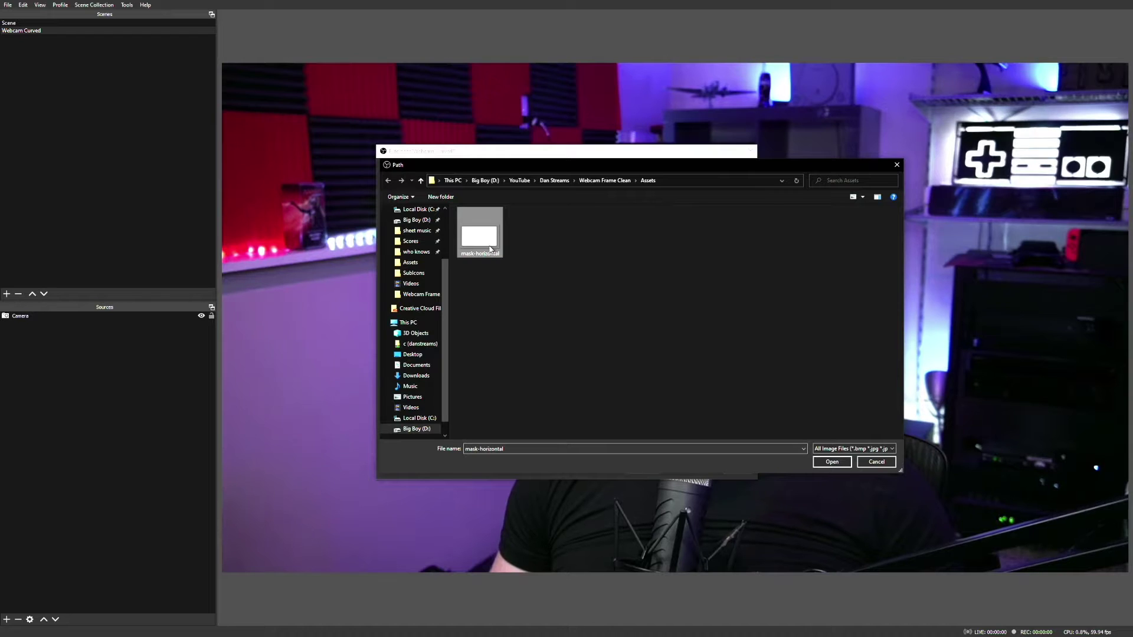
double_click(479, 236)
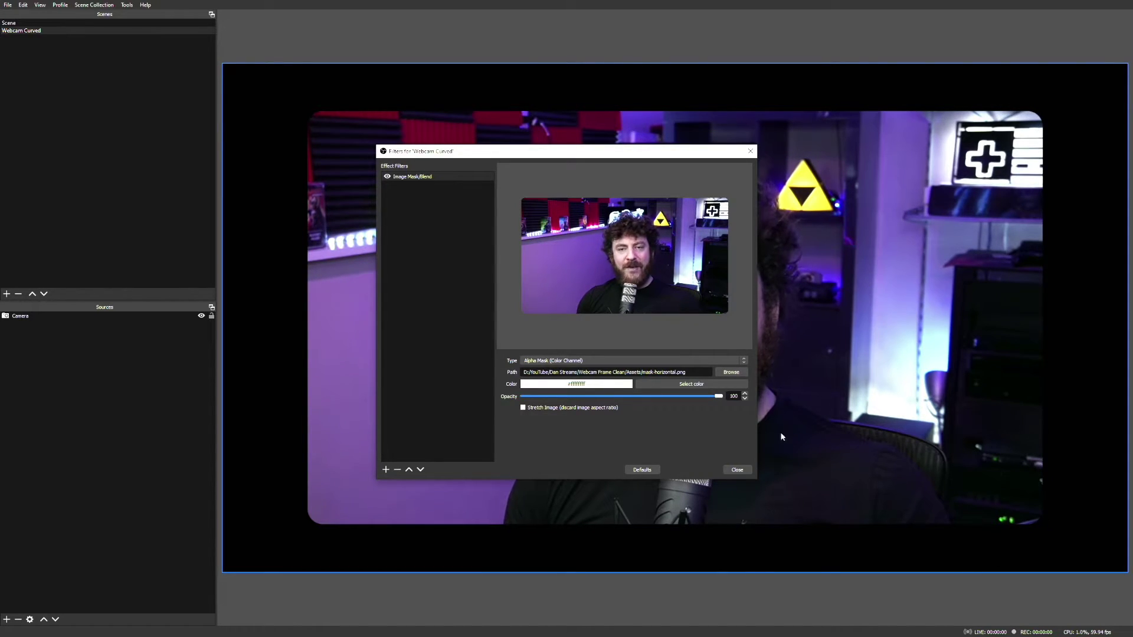
left_click(737, 469)
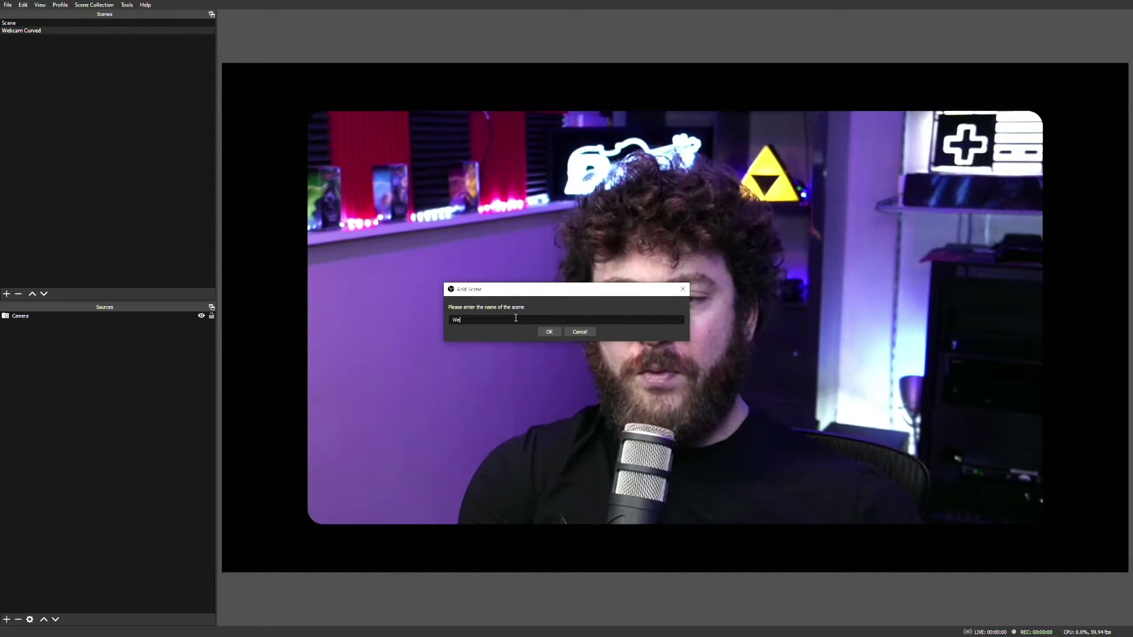
Create the 'Webcam Curved Shadow' scene and add the Webcam Curved scene as its source
type("bcam Curved Sha")
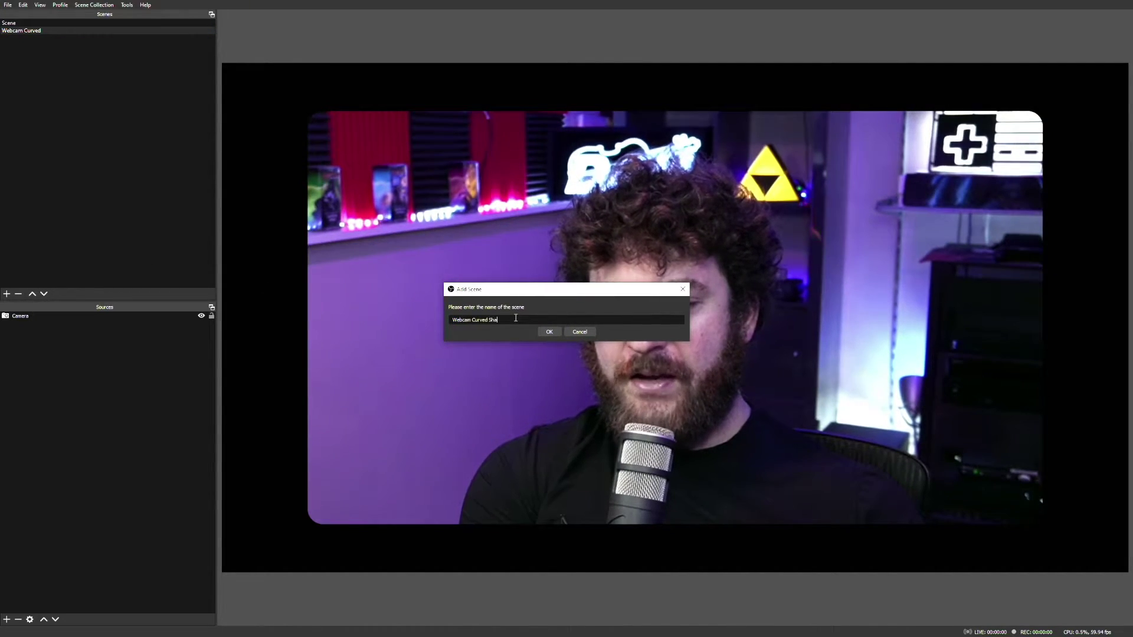
type("dow")
key("Return")
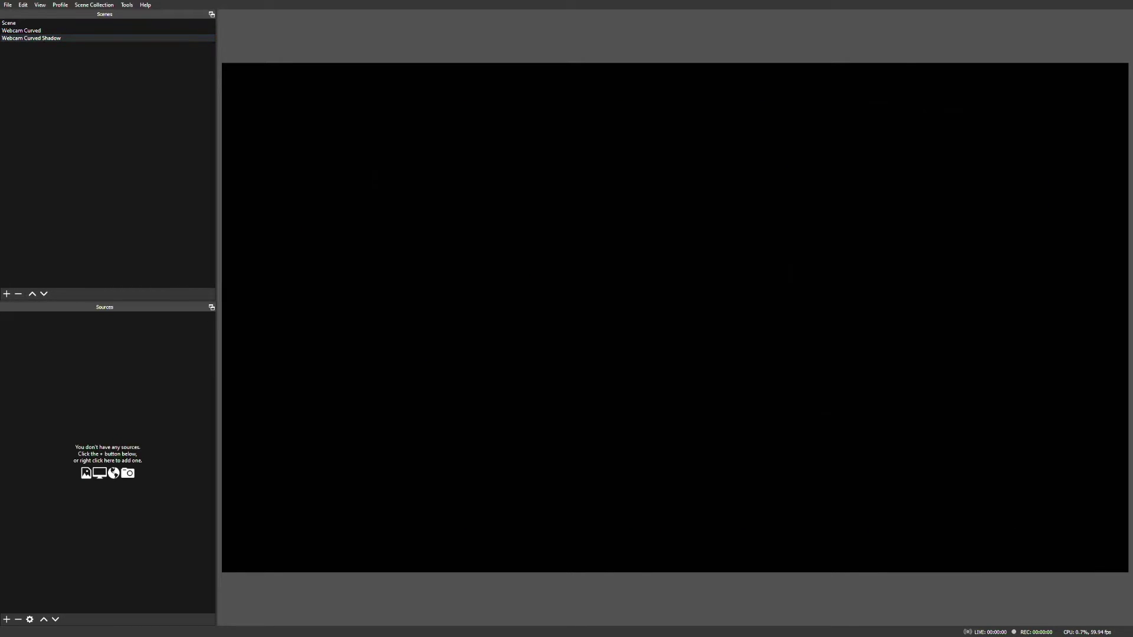
right_click(68, 394)
mouse_move(104, 401)
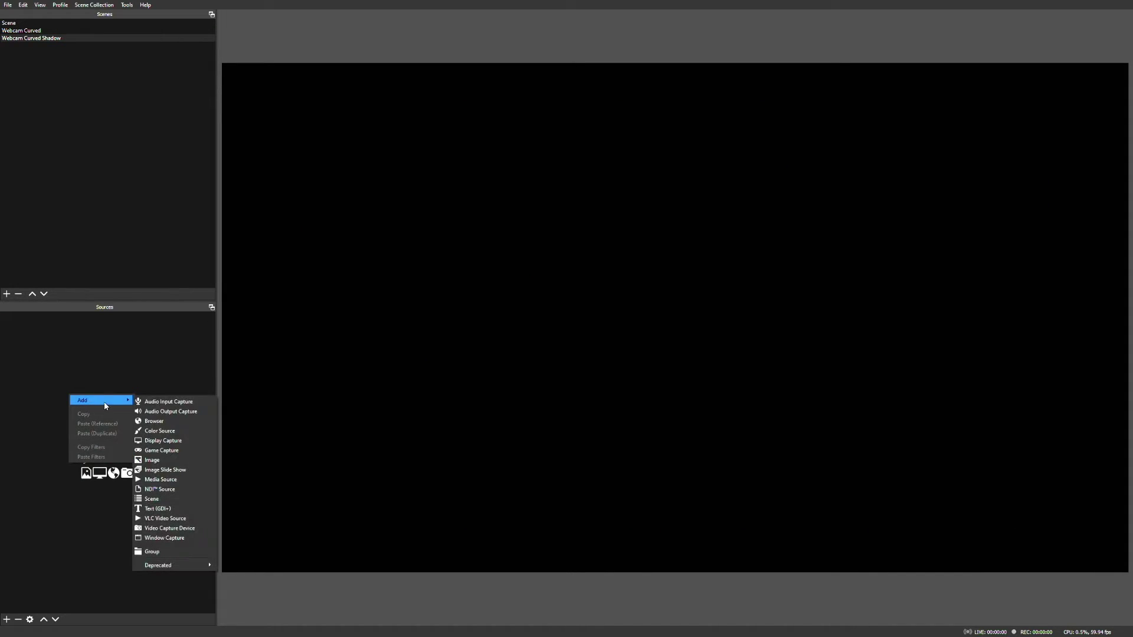
left_click(156, 495)
left_click(592, 378)
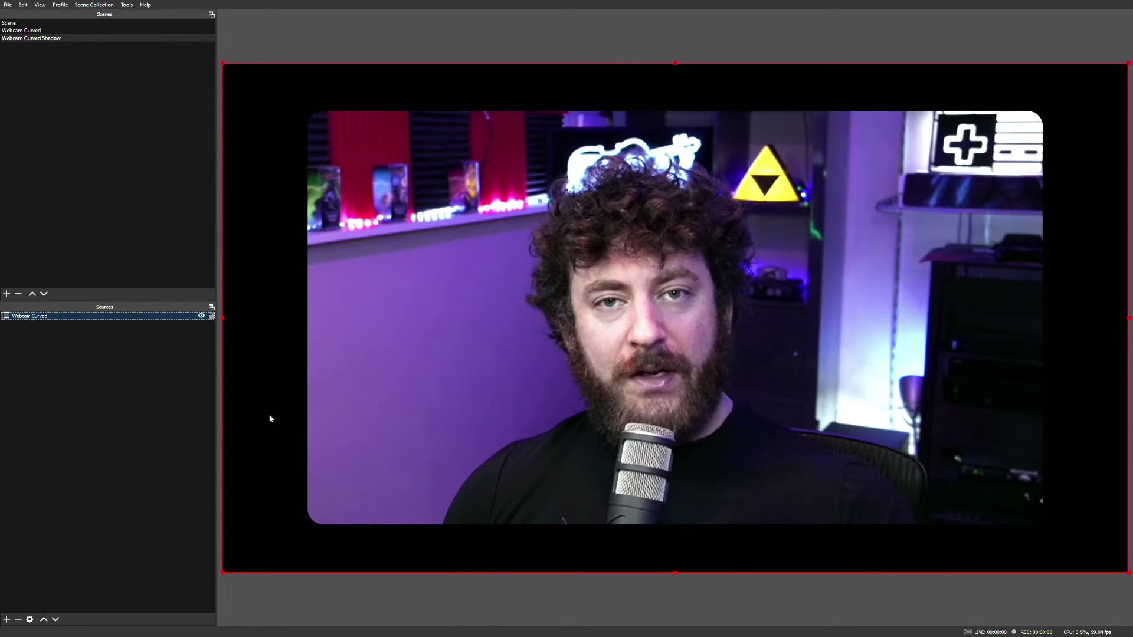
Add an image source named 'Shadow' that loads mask-horizontal.png
right_click(151, 411)
mouse_move(166, 417)
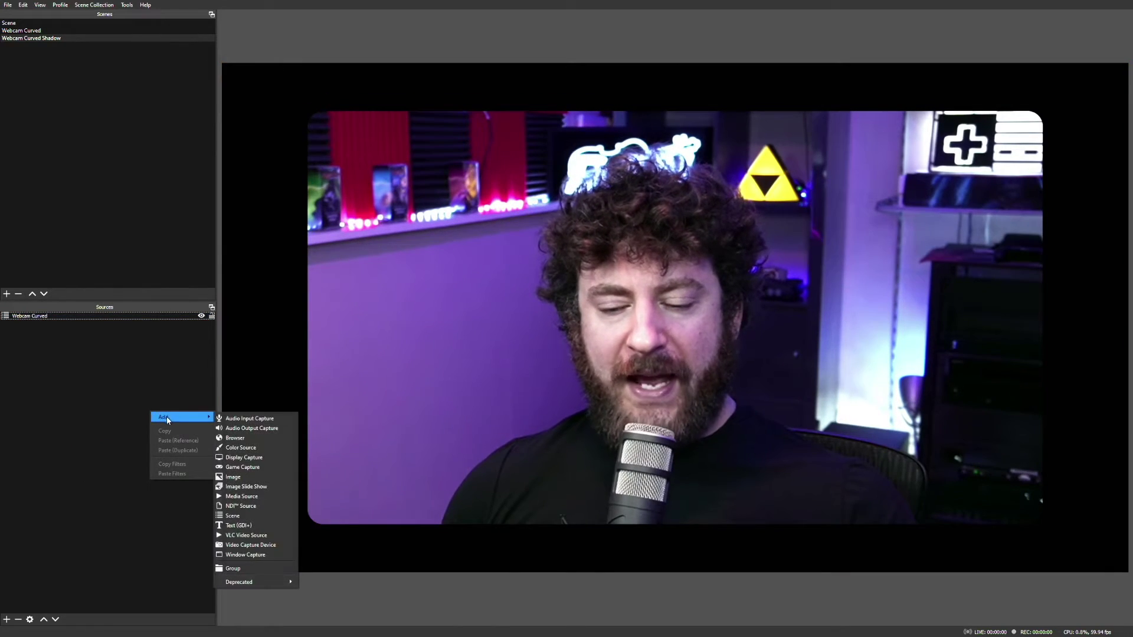
left_click(242, 477)
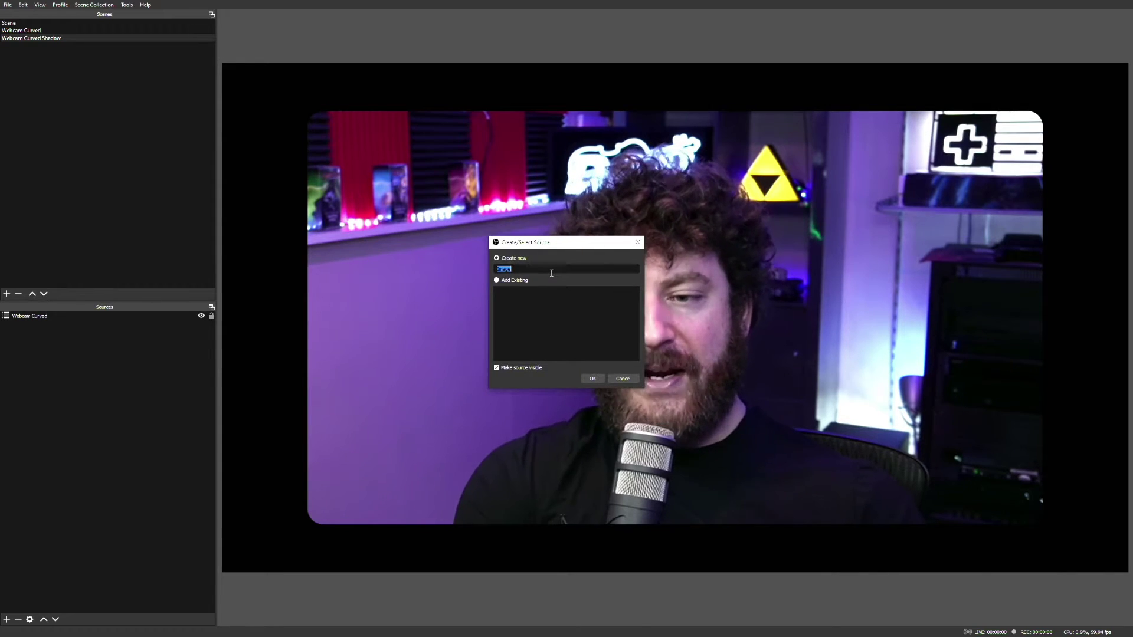
type("Shadow")
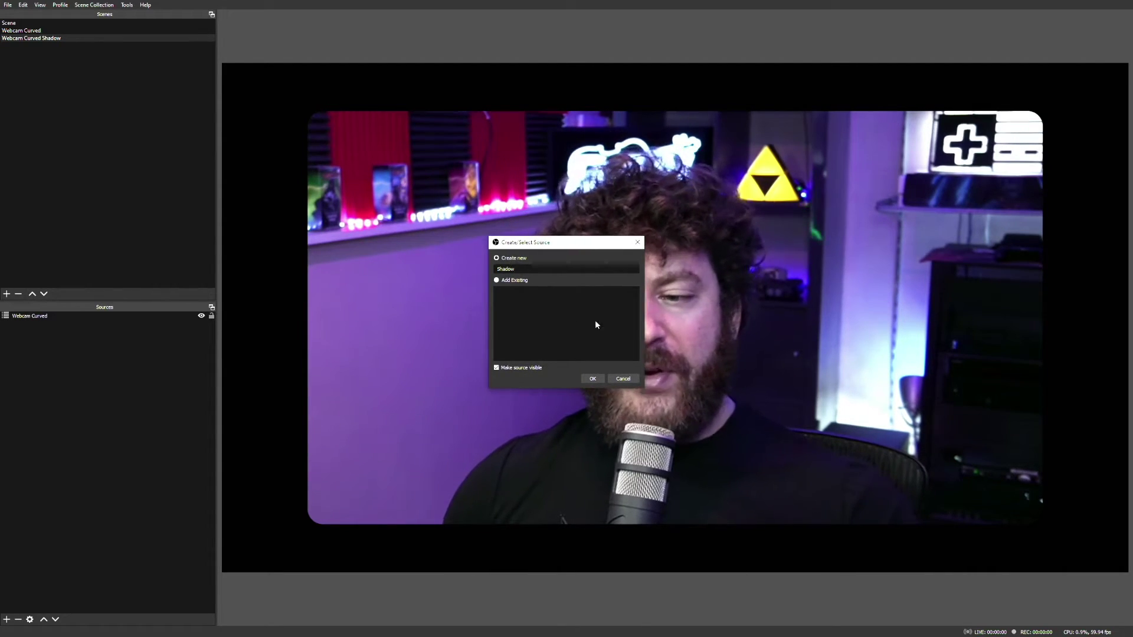
left_click(592, 378)
left_click(700, 373)
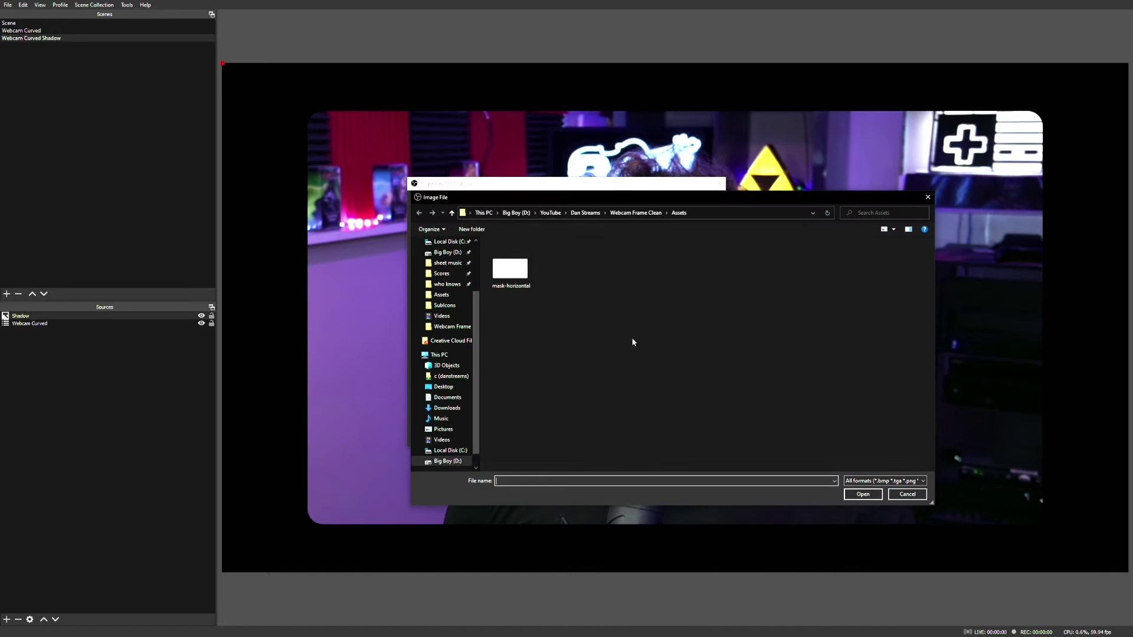
double_click(518, 276)
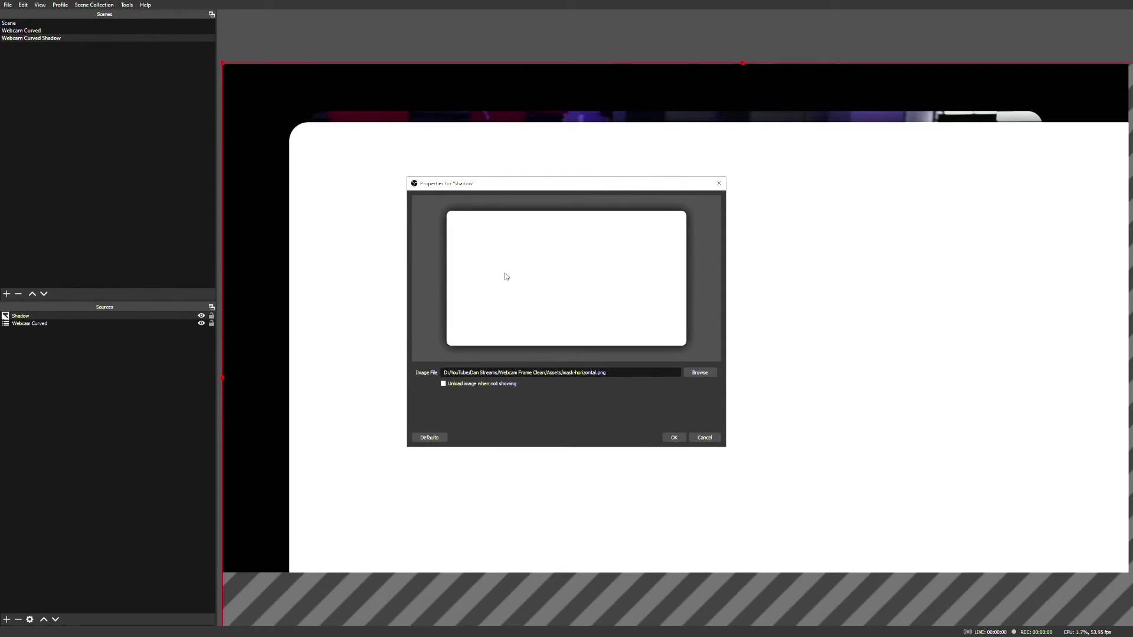
Confirm the Shadow image and add a pale cream Color Source with its default name
left_click(676, 438)
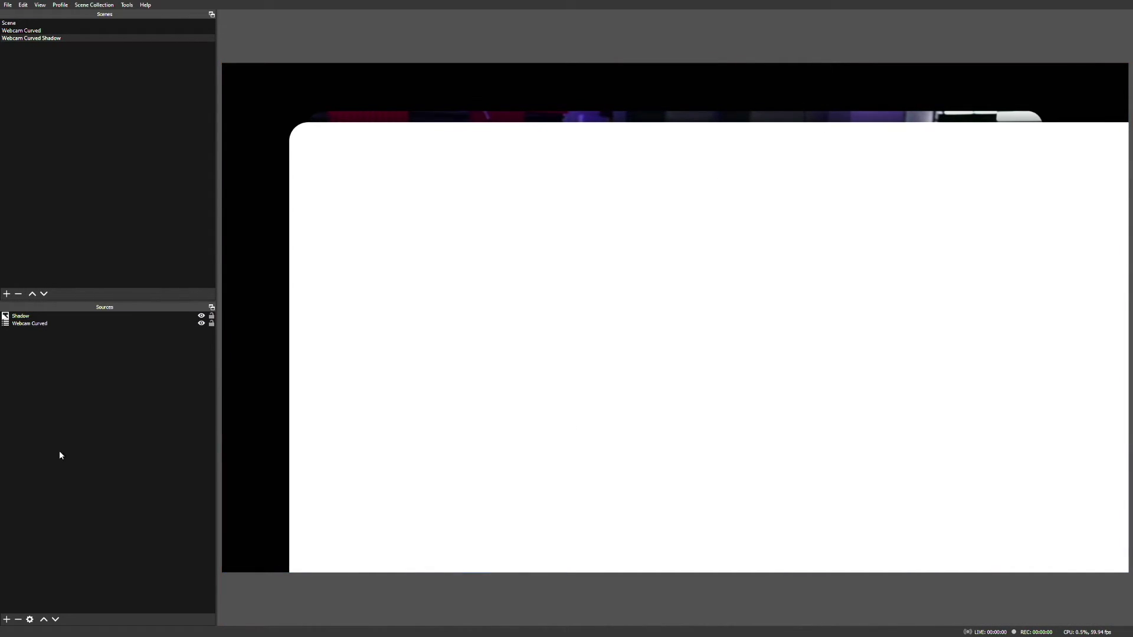
mouse_move(107, 401)
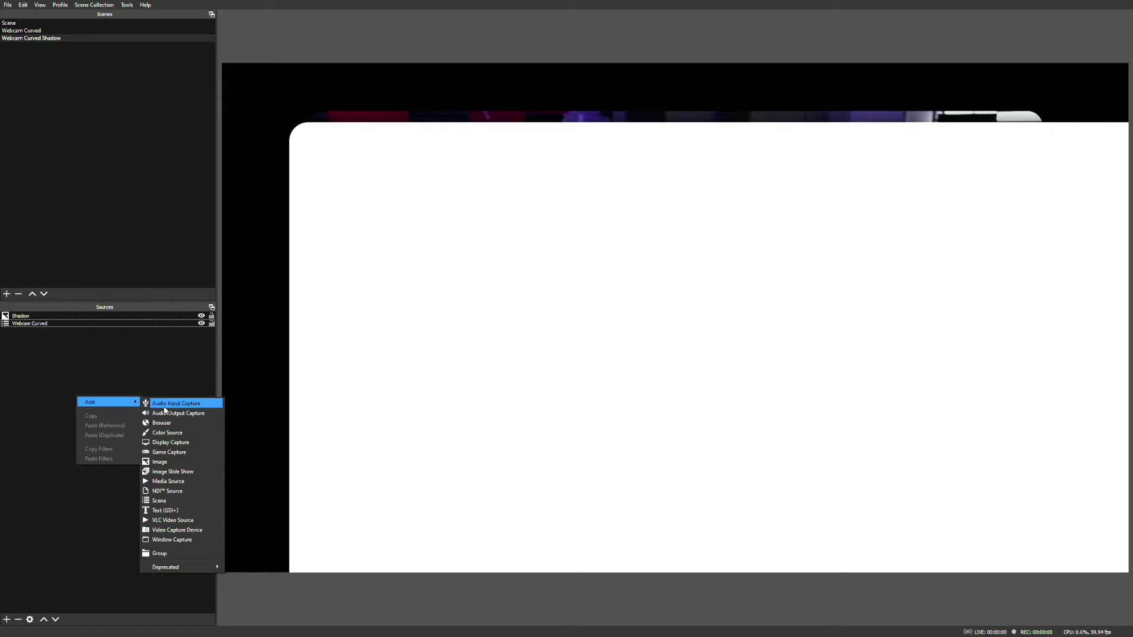
left_click(177, 432)
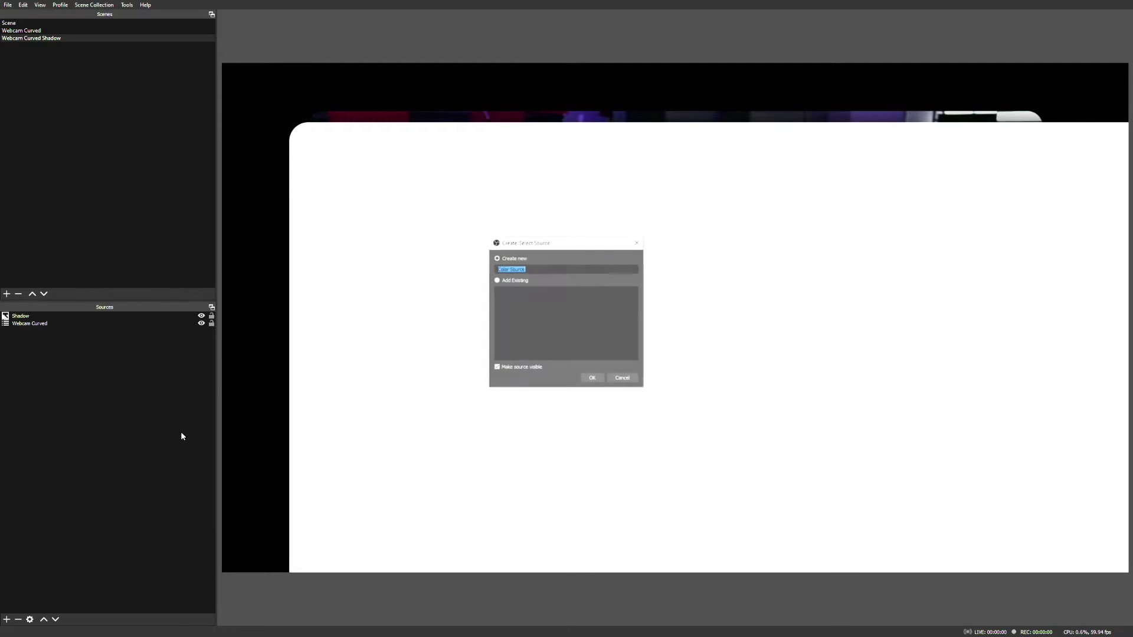
left_click(590, 378)
left_click(620, 372)
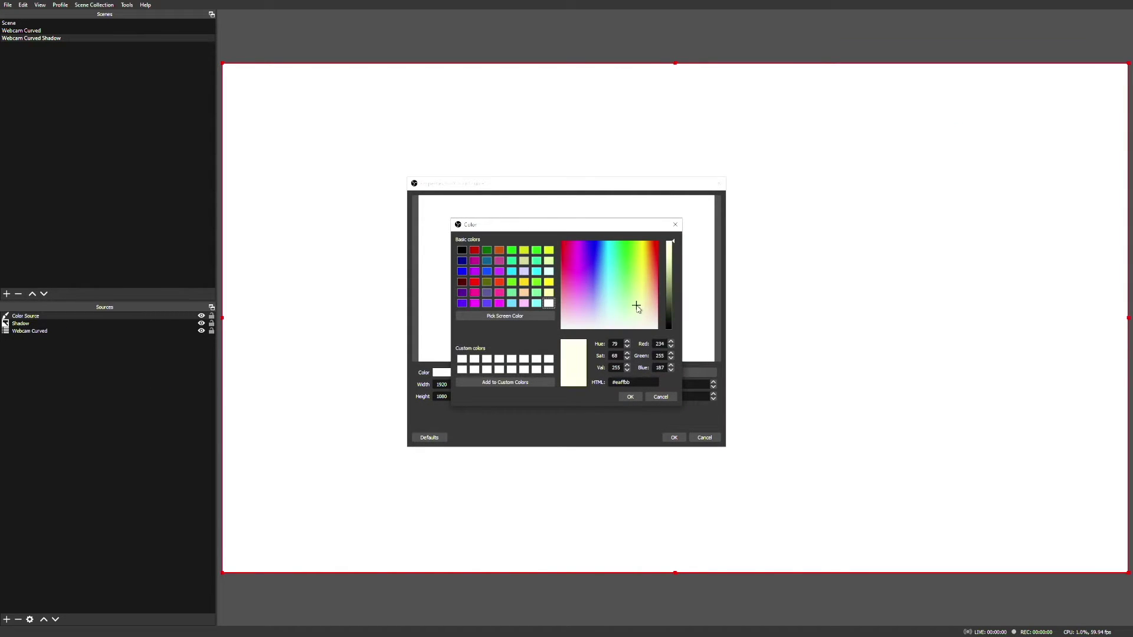
left_click(630, 397)
left_click(674, 438)
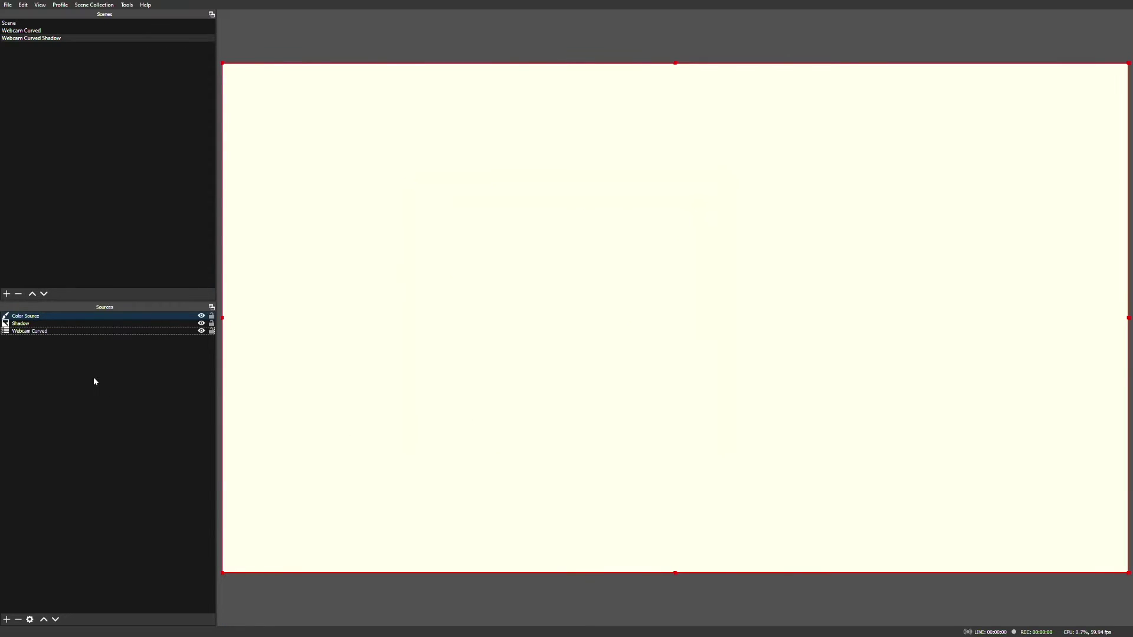
Move Color Source to the bottom of the layers and lock Webcam Curved and Color Source
left_click_drag(39, 332, 37, 334)
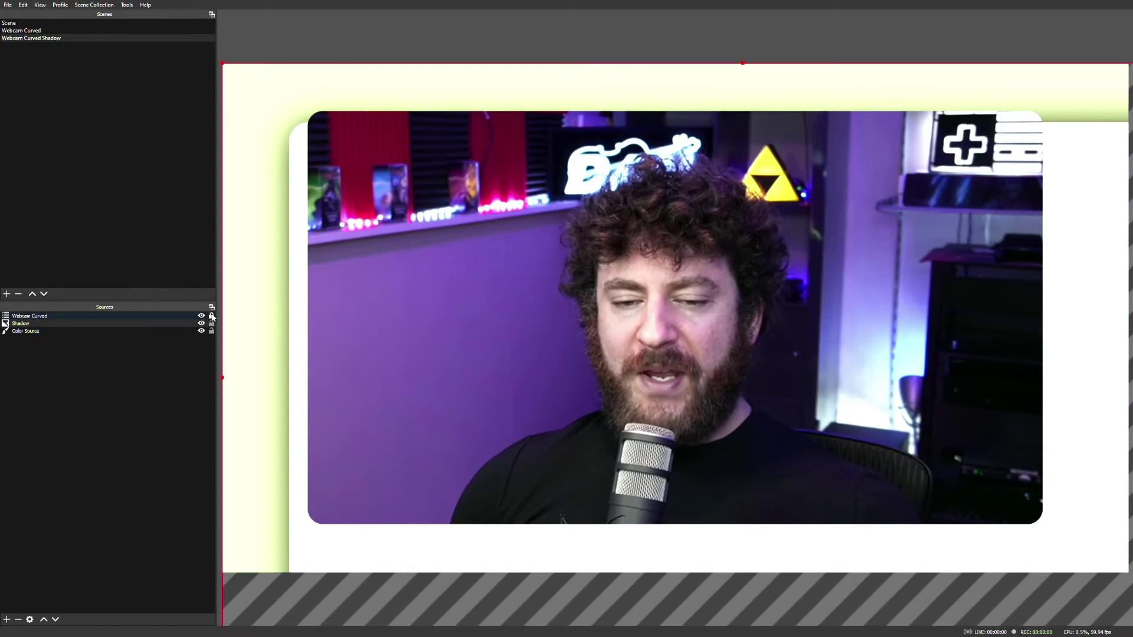
left_click(211, 316)
left_click(211, 331)
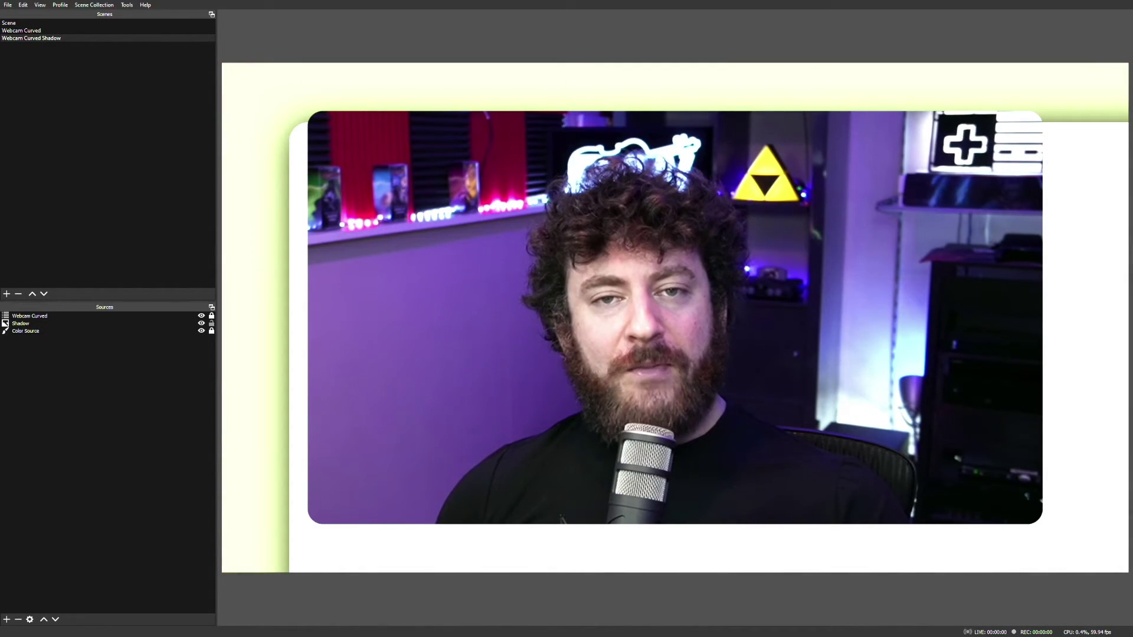
Bring up the Shadow layer's Edit Transform settings for its size and bounding box
right_click(37, 323)
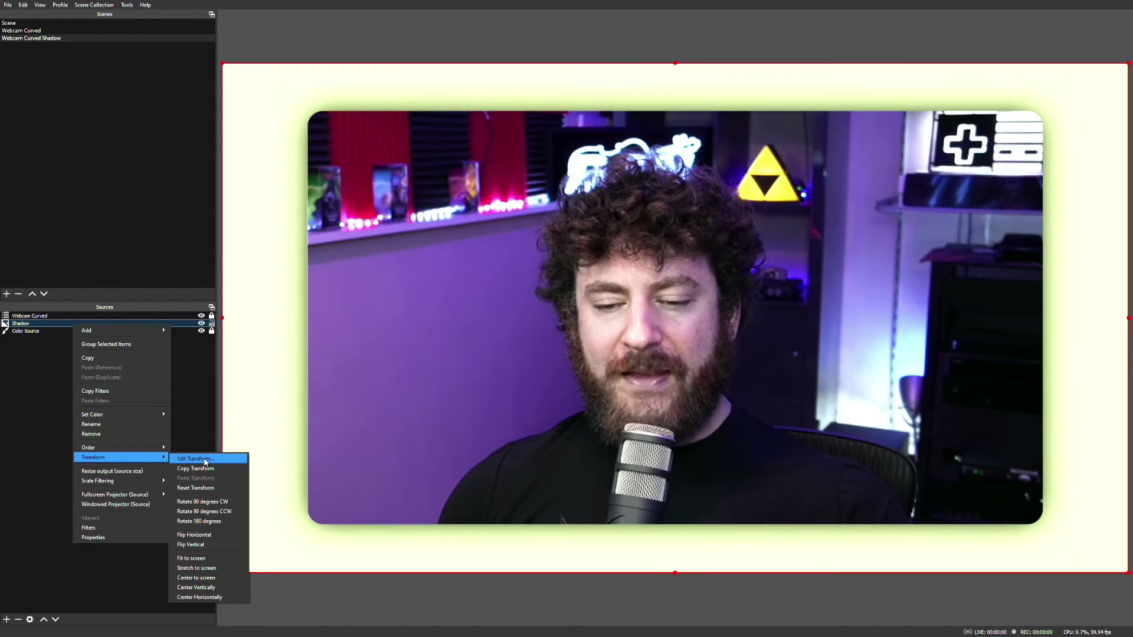
left_click(198, 458)
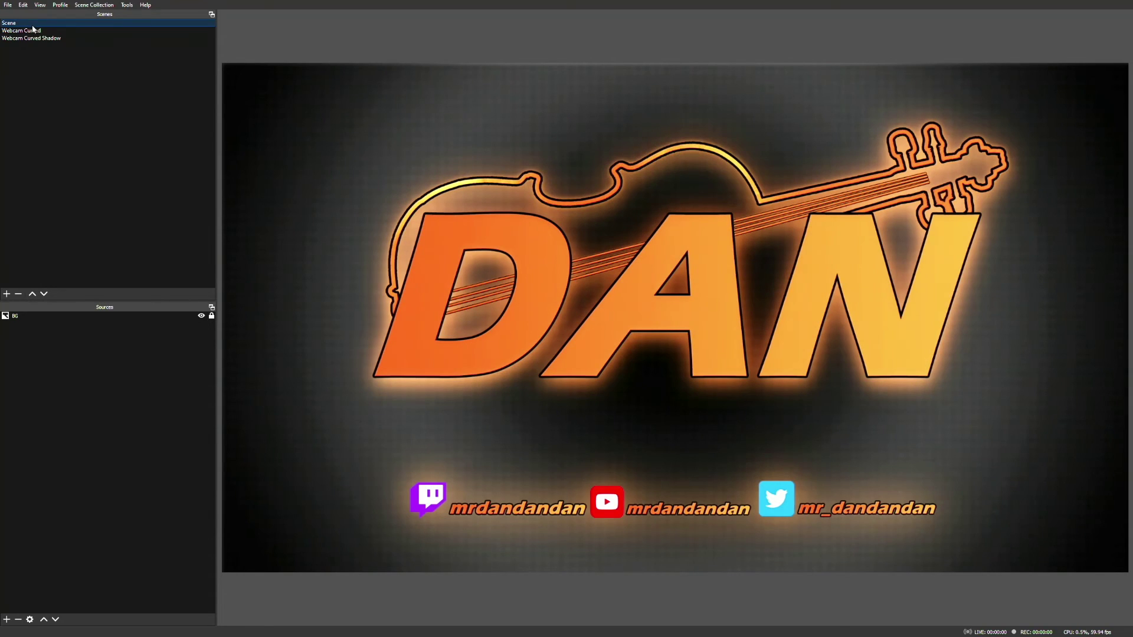
Add the existing Webcam Curved Shadow scene to the main Scene, shrunk into the top-right corner
right_click(370, 180)
mouse_move(437, 240)
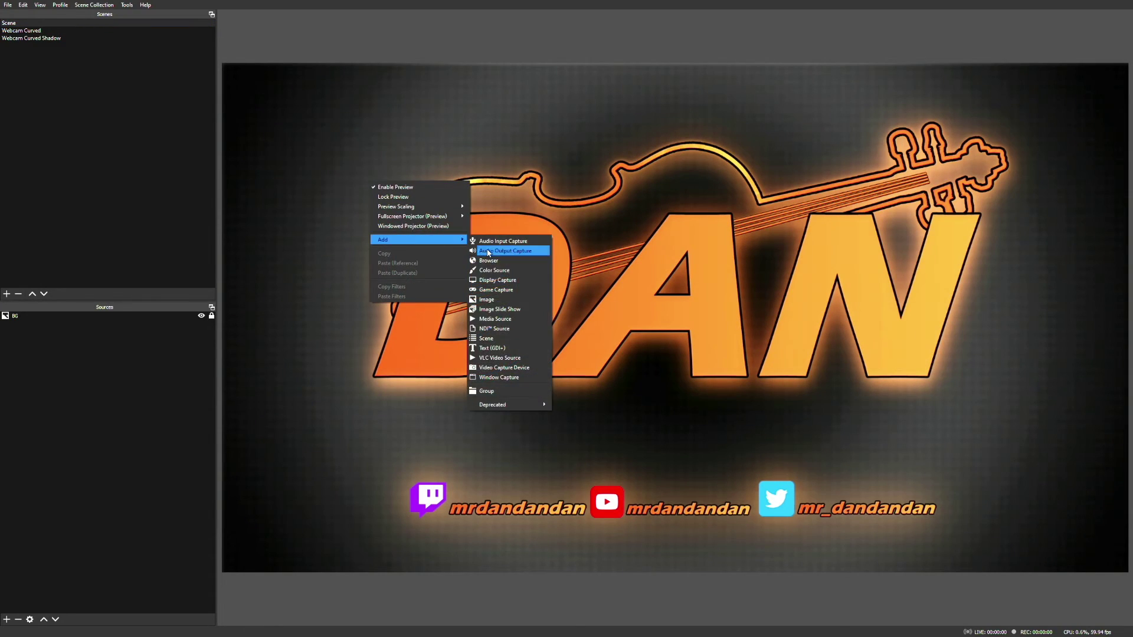
left_click(509, 337)
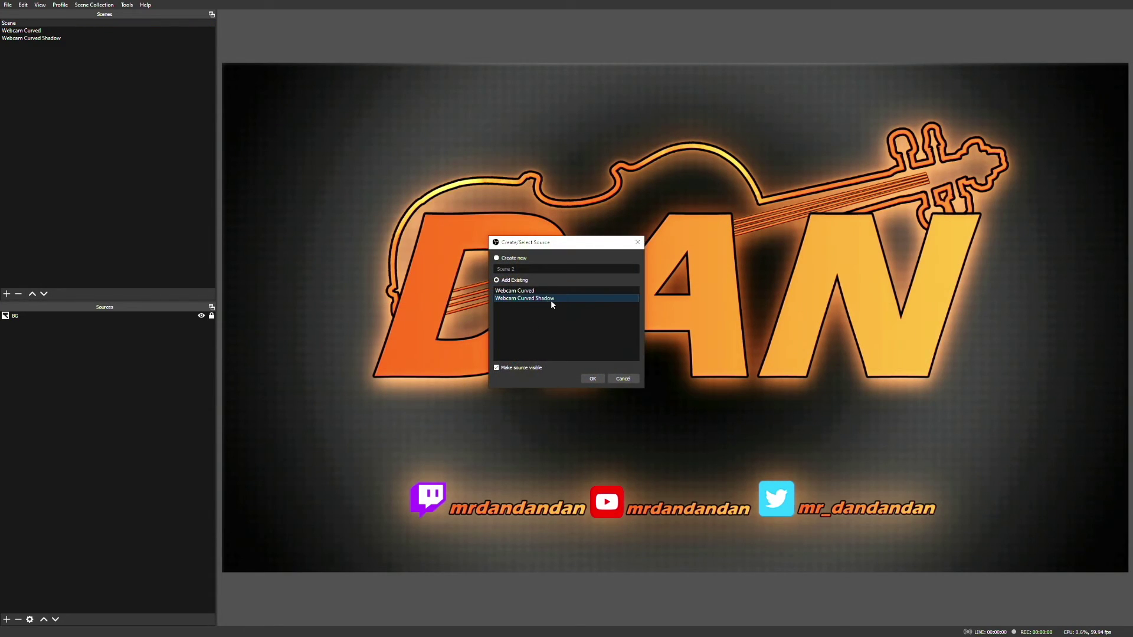
left_click(593, 378)
left_click_drag(223, 62, 776, 380)
left_click_drag(953, 494, 935, 200)
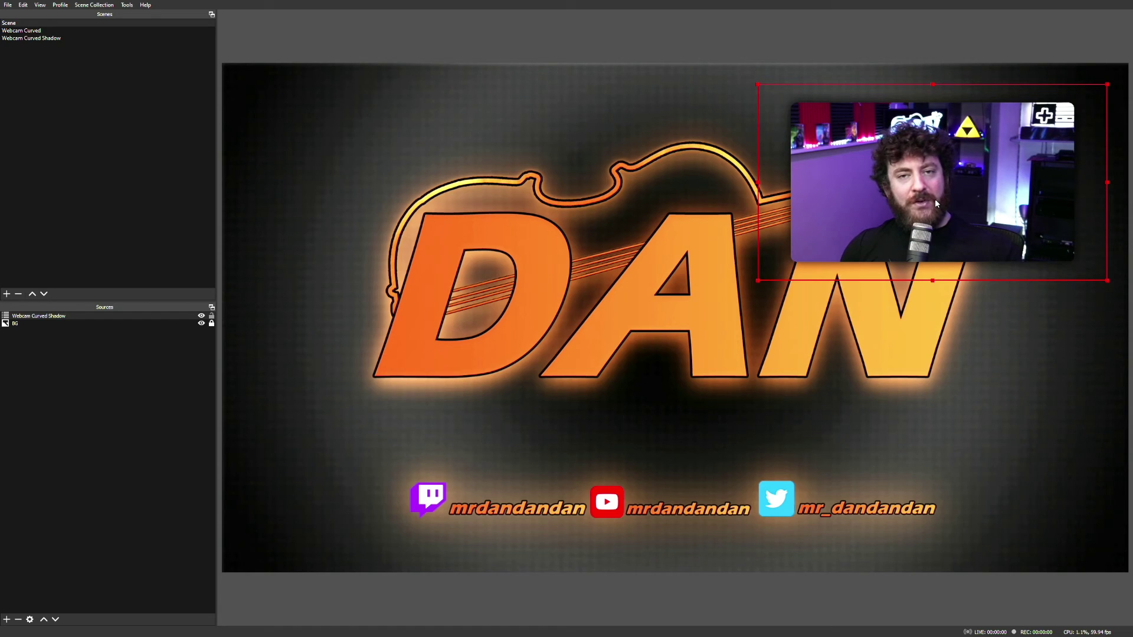